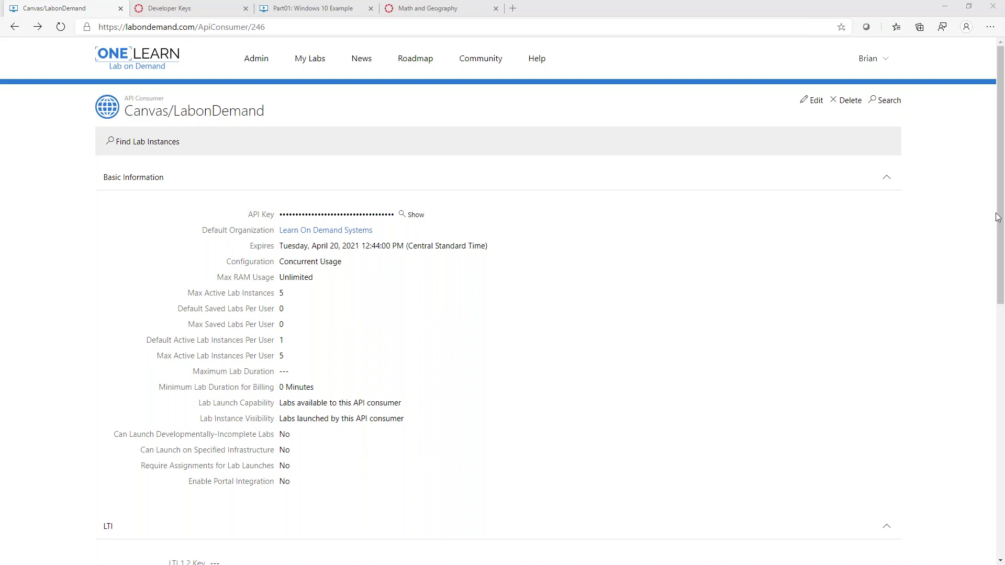
# Step: Review the basic information and the LTI 1.3 settings of the Canvas/LabonDemand API consumer
pyautogui.scroll(-10, 597, 262)
pyautogui.scroll(1, 590, 272)
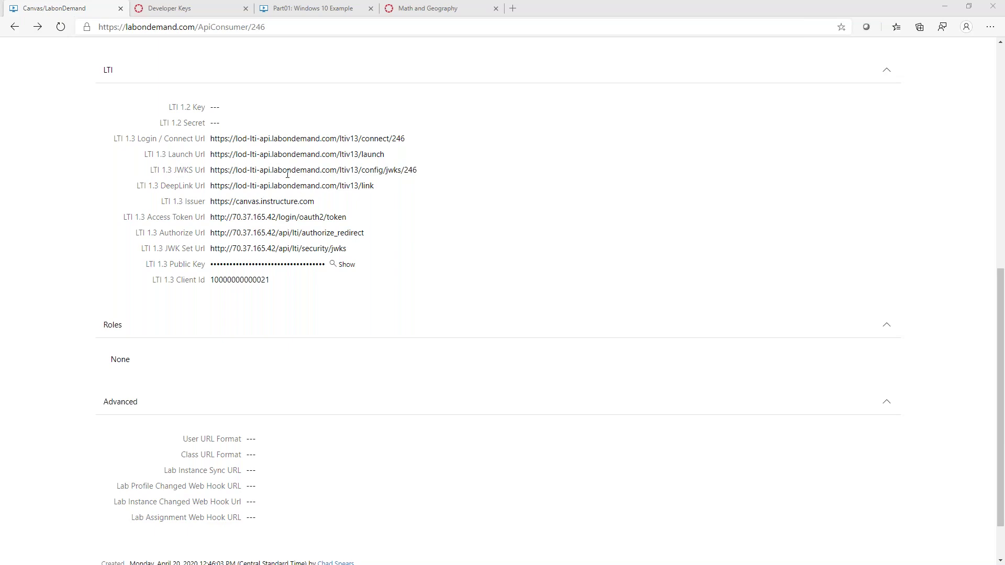
pyautogui.scroll(1, 287, 174)
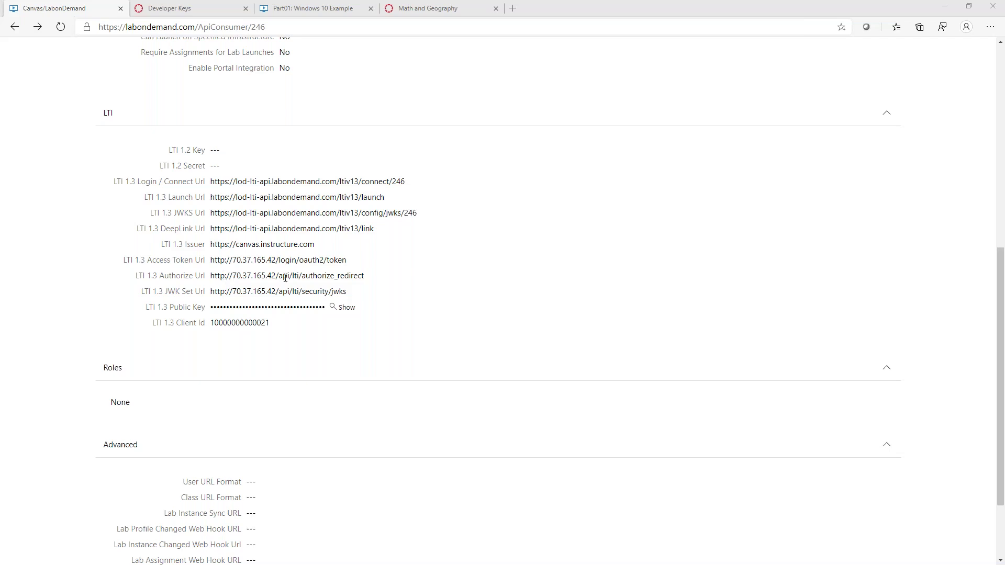
pyautogui.scroll(5, 427, 239)
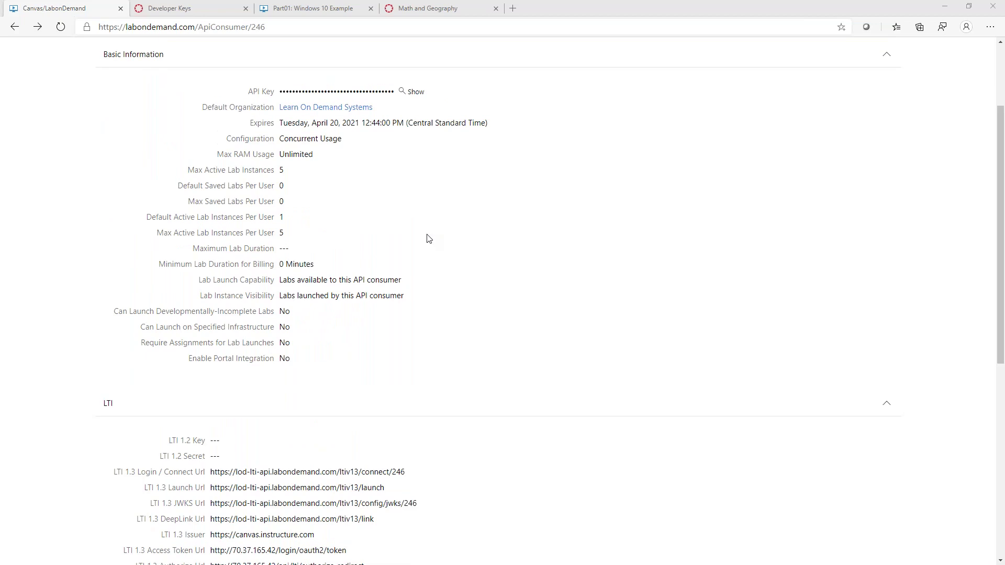
pyautogui.scroll(2, 426, 238)
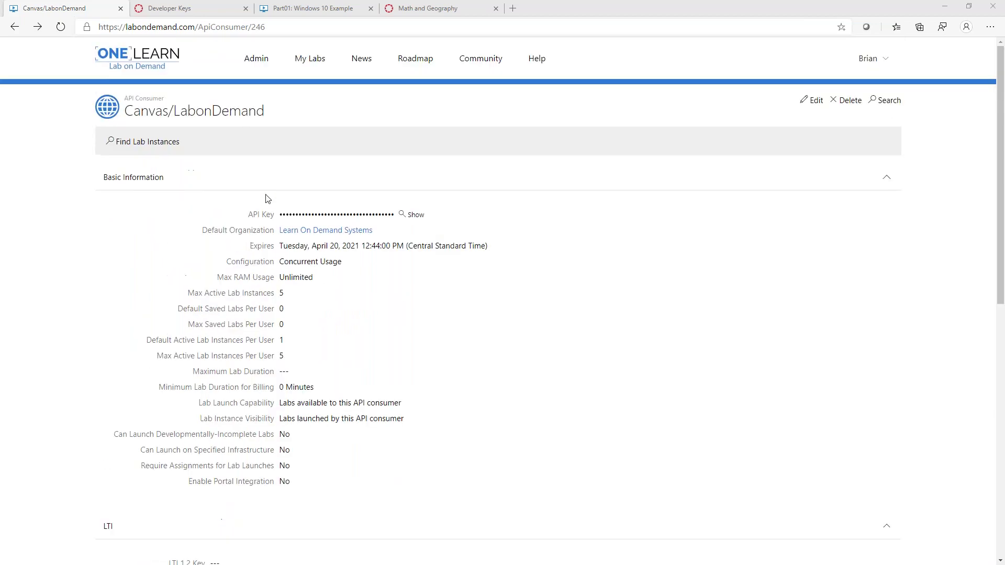
# Step: Switch to Canvas and open the settings of the Production Grading developer key
pyautogui.click(185, 10)
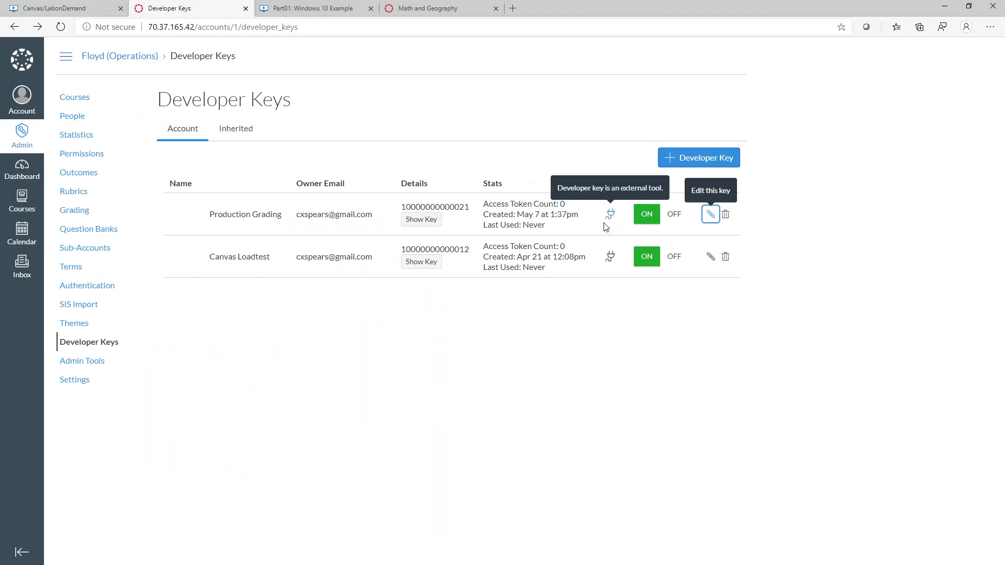
pyautogui.click(711, 215)
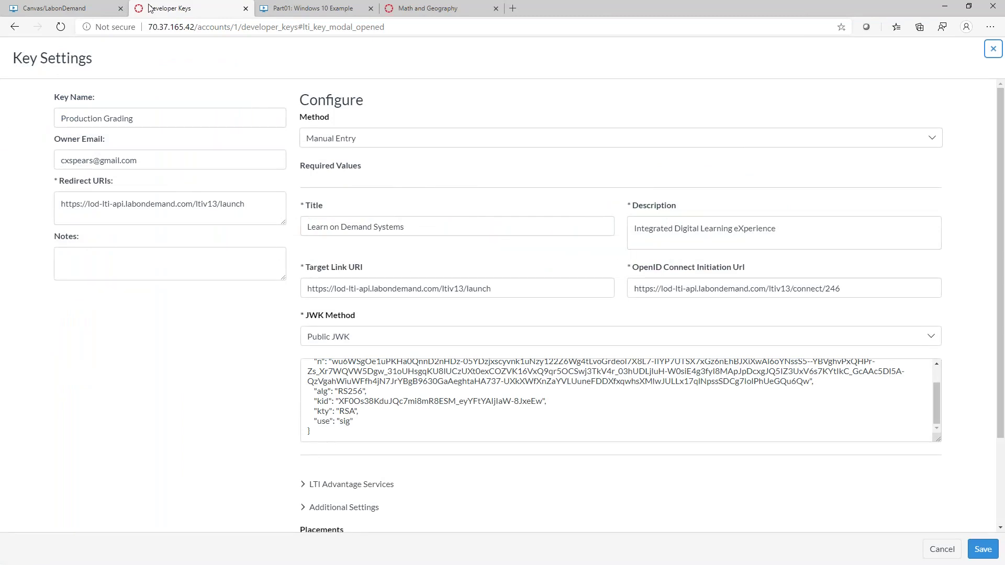
pyautogui.click(77, 13)
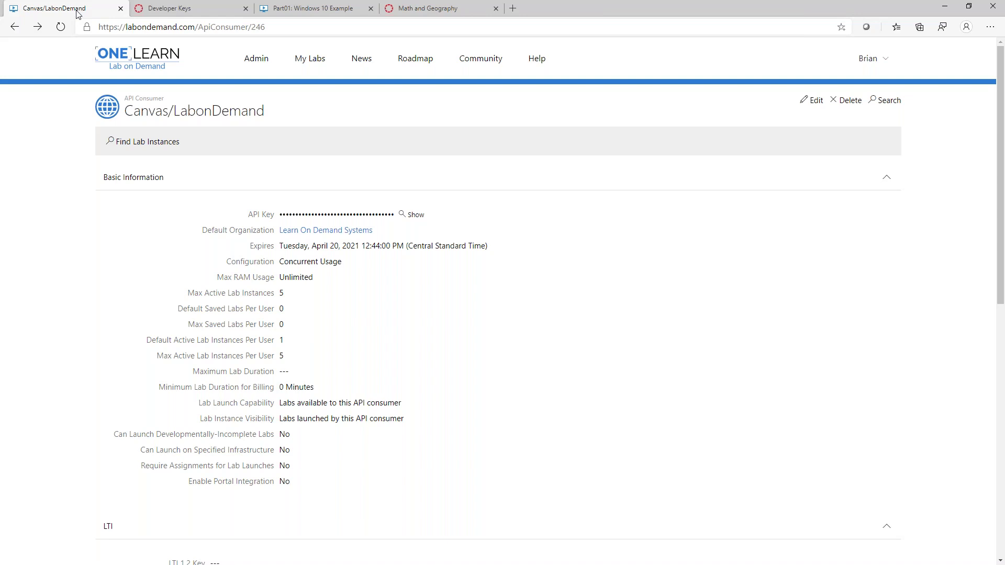
pyautogui.click(197, 8)
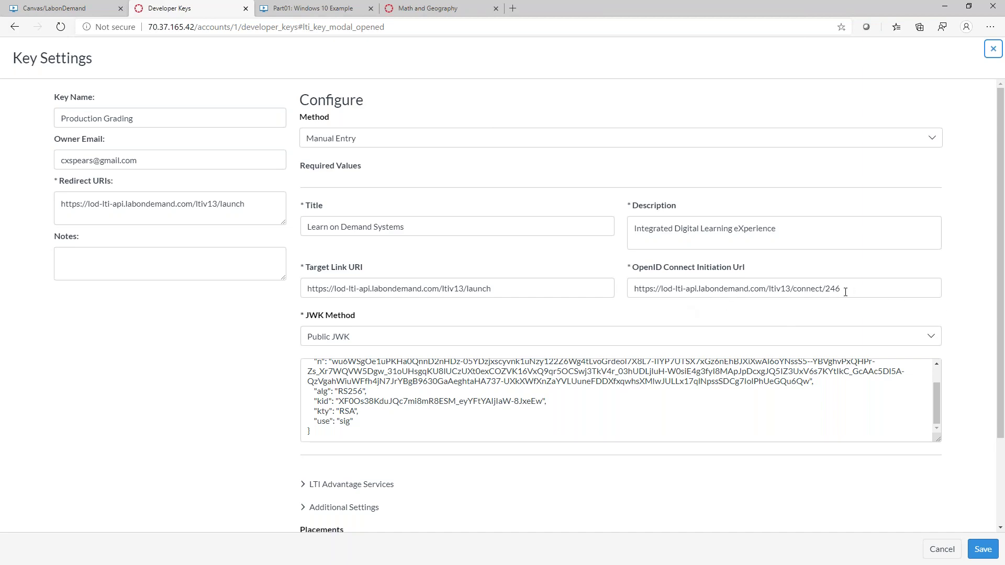
# Step: Compare the developer key's OpenID Connect Initiation Url with the API consumer's LTI 1.3 Login / Connect Url
pyautogui.moveTo(906, 289); pyautogui.dragTo(624, 316)
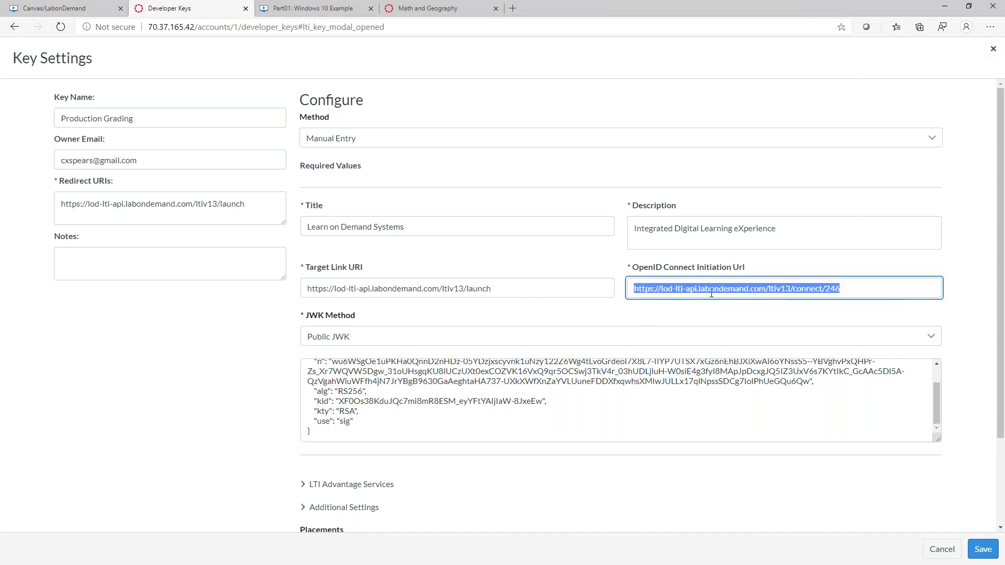
pyautogui.hotkey('ctrl', 'shift', 'Tab')
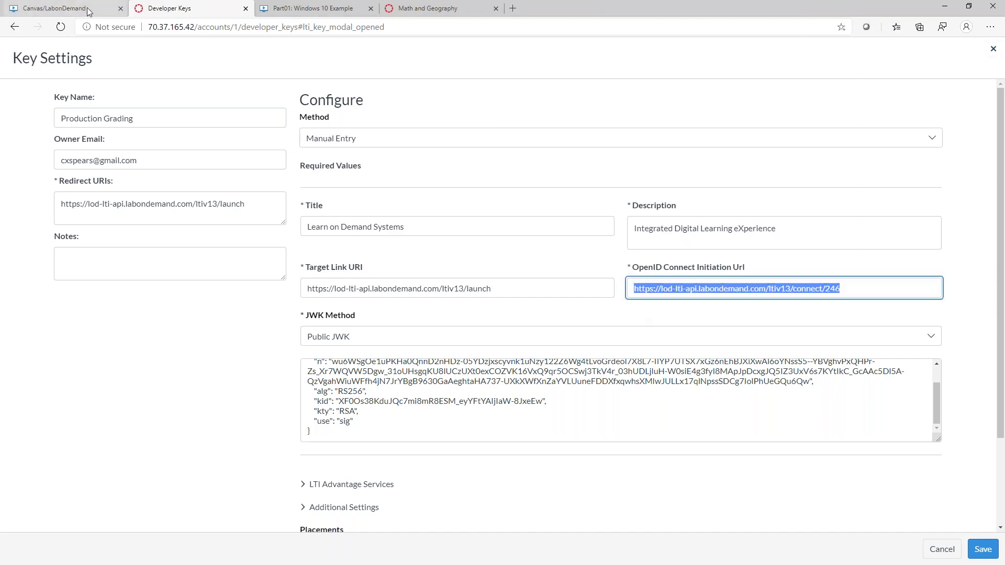
pyautogui.scroll(-6, 373, 395)
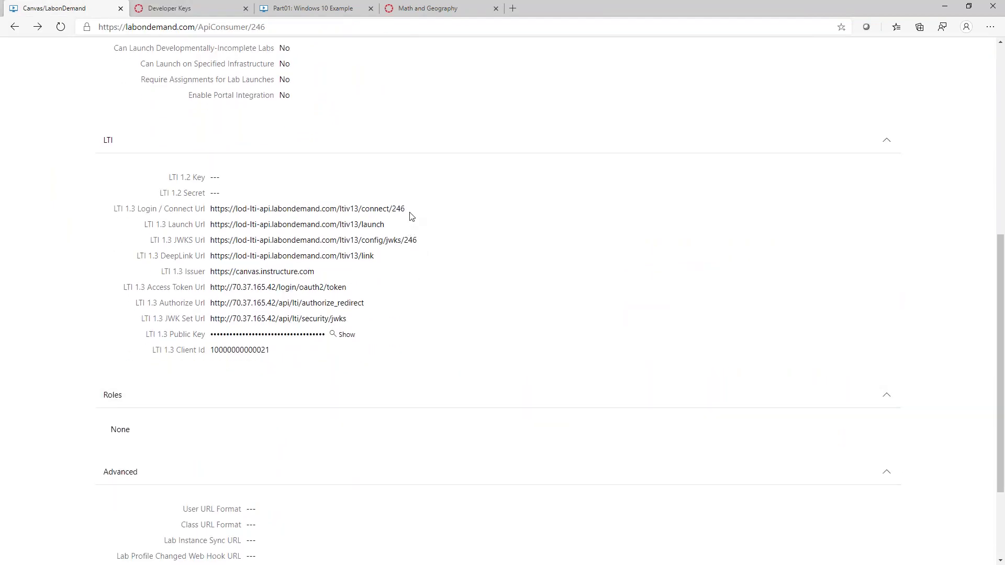
pyautogui.moveTo(410, 211); pyautogui.dragTo(103, 222)
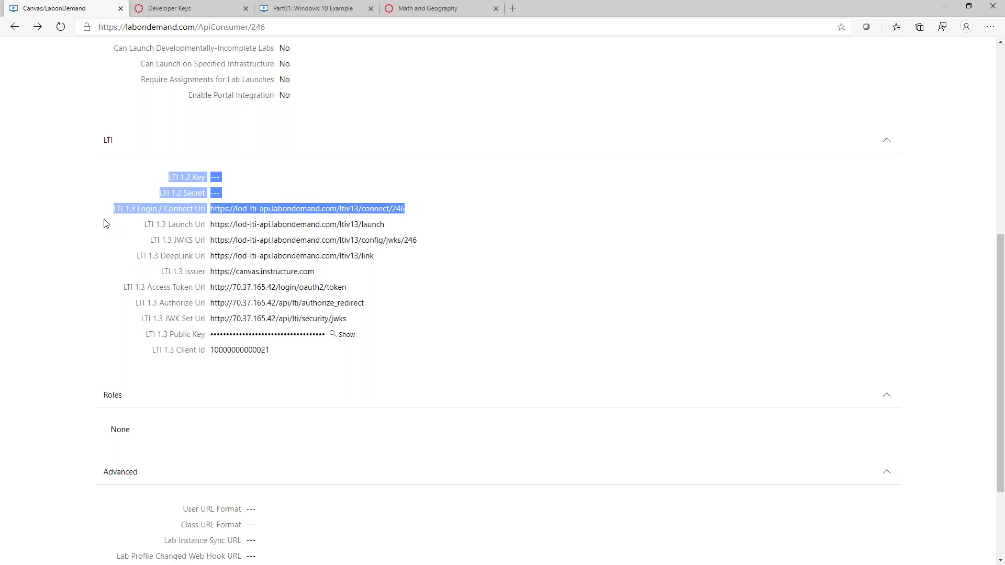
pyautogui.click(114, 224)
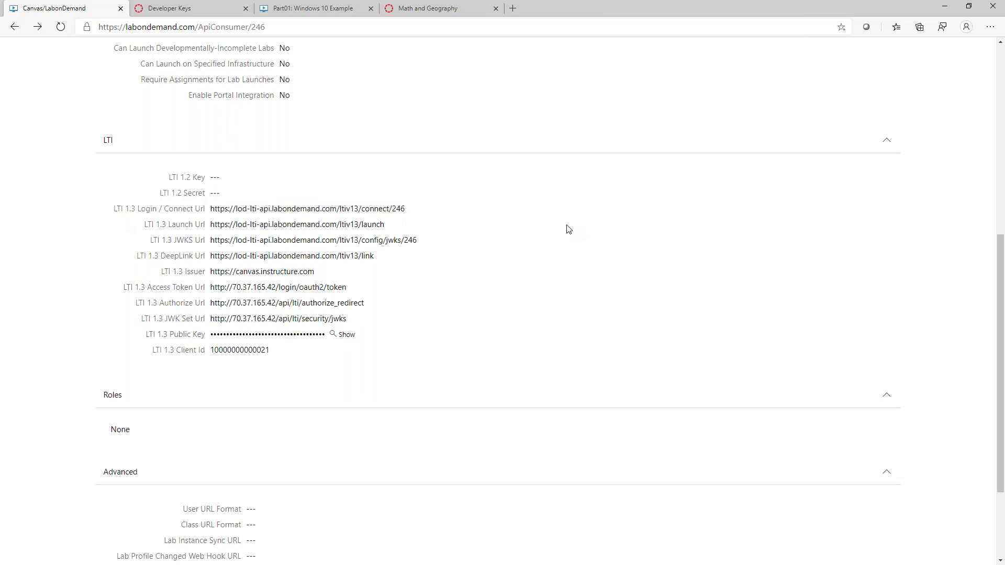
pyautogui.click(169, 7)
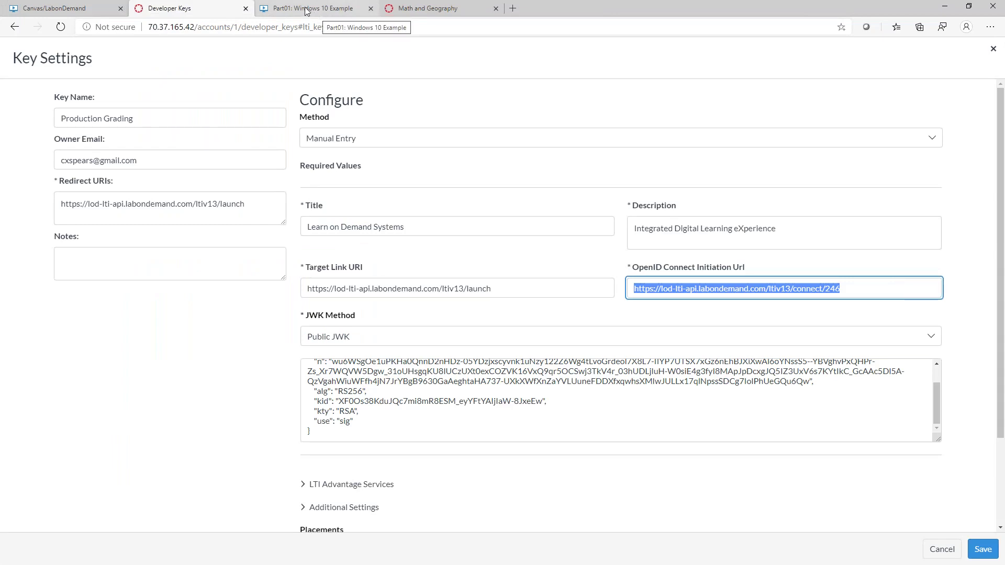
# Step: Switch to the Part01: Windows 10 Example lab profile and highlight the lab ID in its page address
pyautogui.click(307, 7)
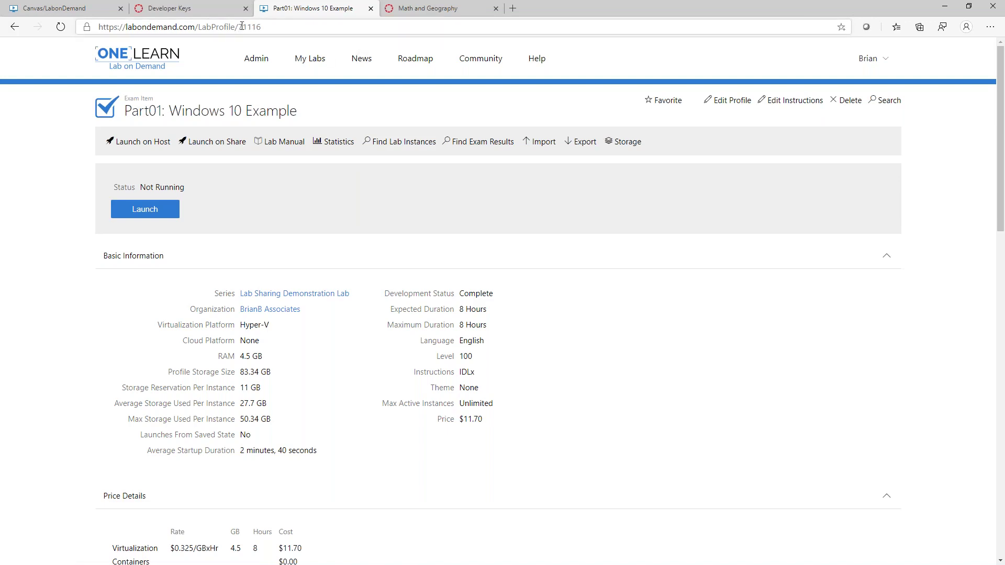
pyautogui.moveTo(237, 27); pyautogui.dragTo(320, 26)
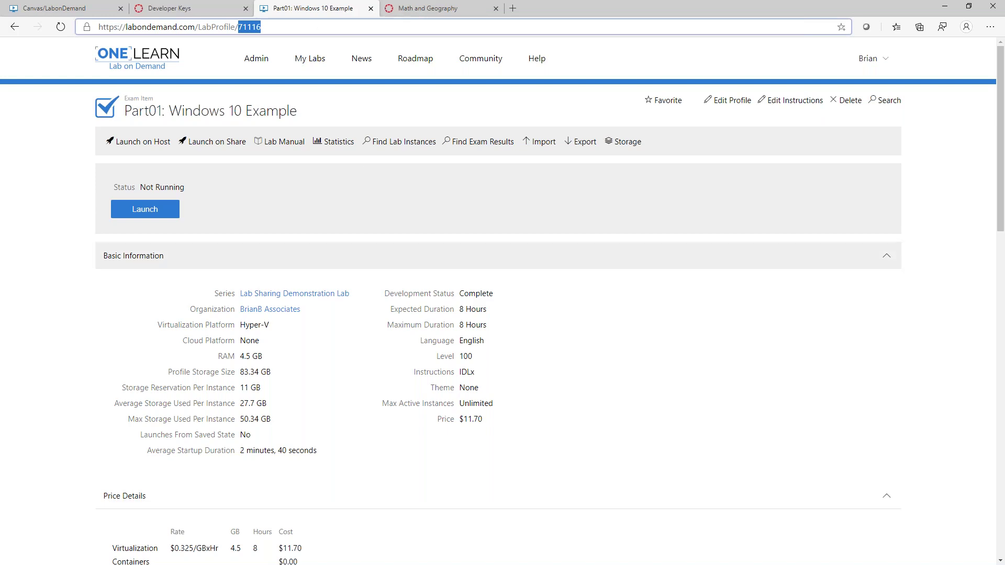
pyautogui.click(653, 314)
# Step: Find the lab profile's LTI Launch URL and highlight the lab ID at its end
pyautogui.scroll(-5, 615, 311)
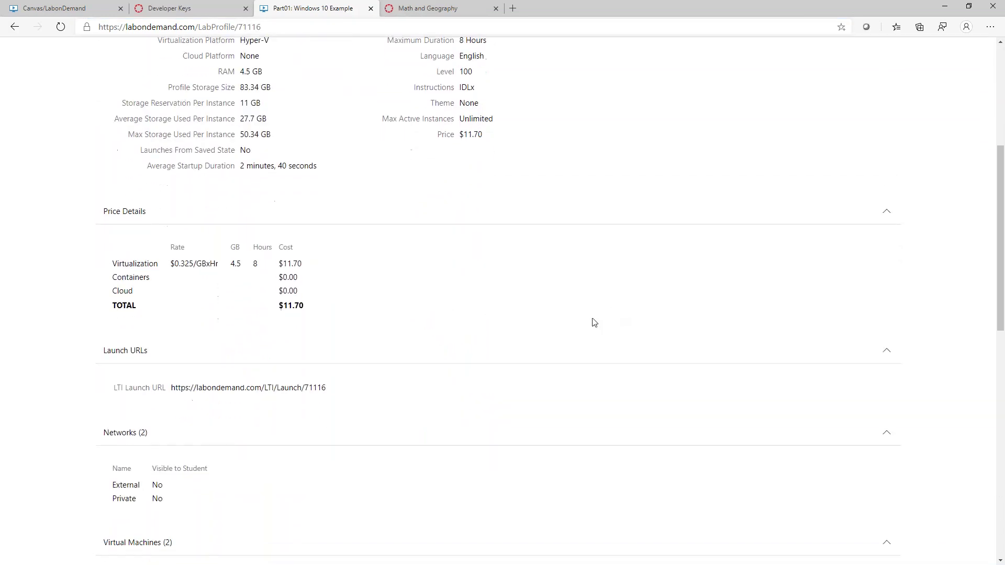
pyautogui.moveTo(110, 392); pyautogui.dragTo(361, 388)
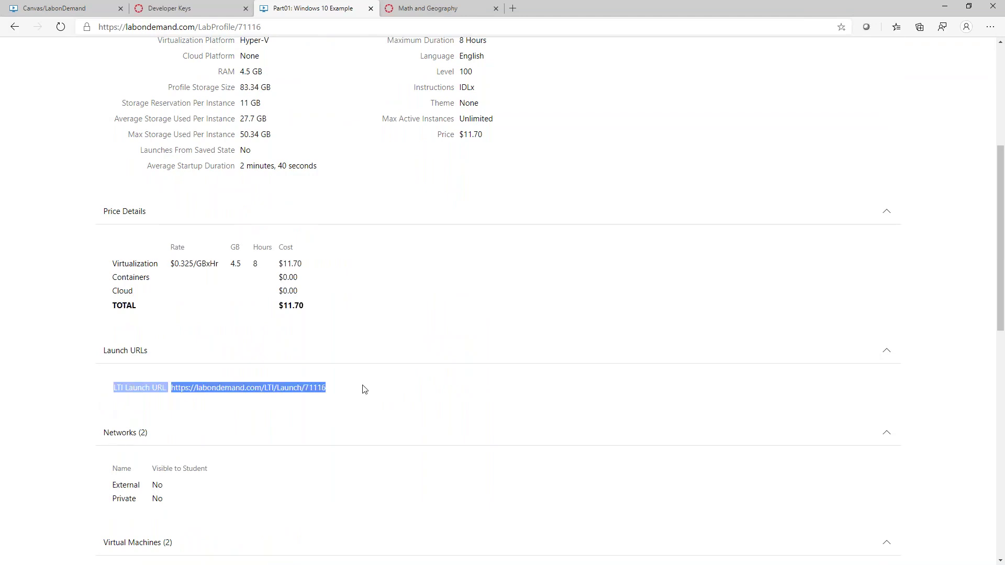
pyautogui.scroll(-6, 186, 360)
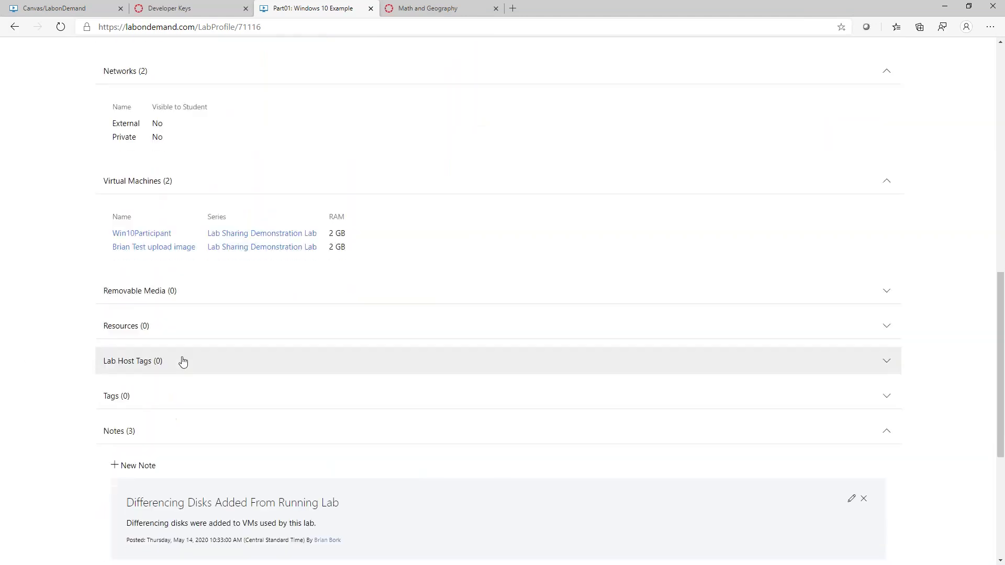
pyautogui.scroll(1, 183, 359)
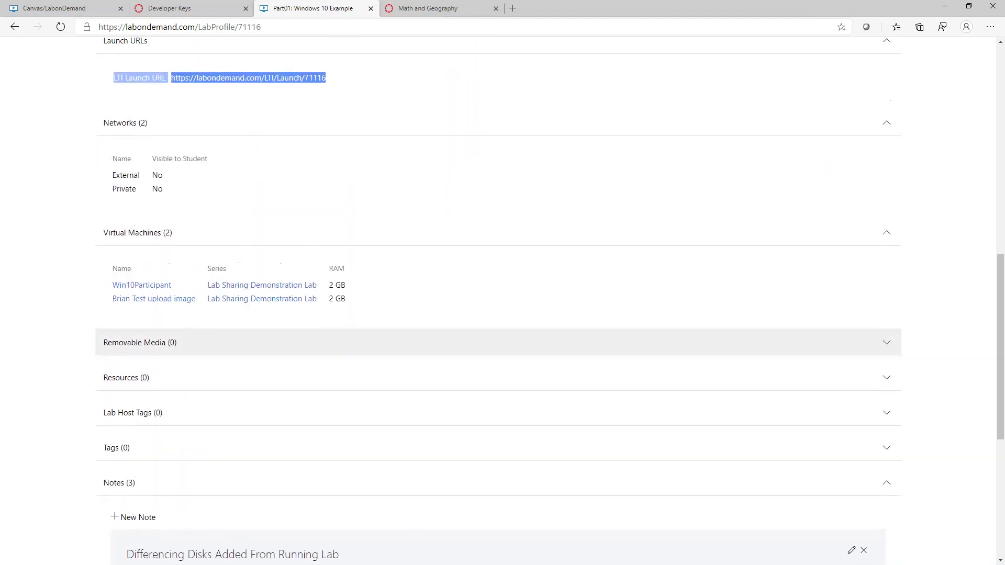
pyautogui.click(131, 90)
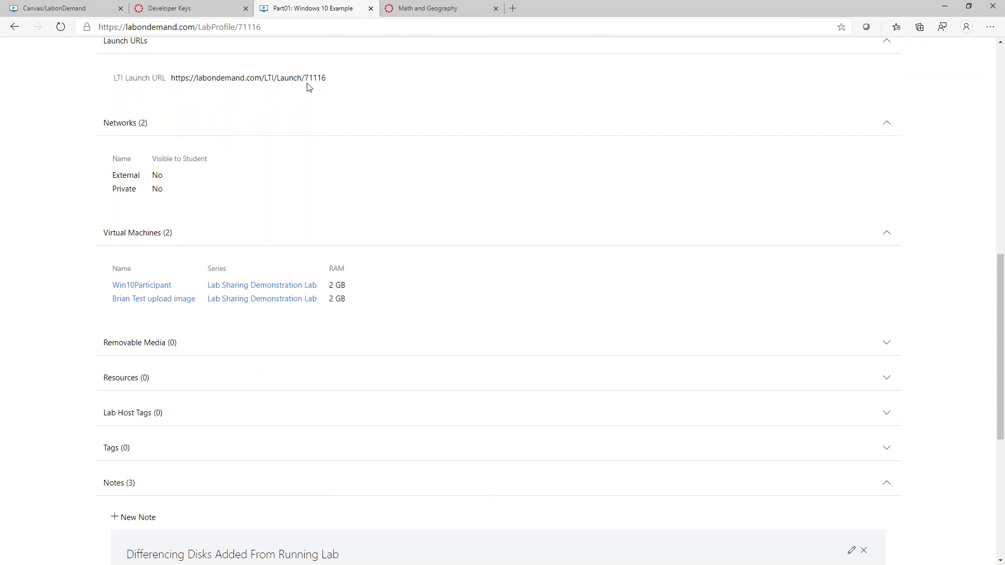
pyautogui.moveTo(302, 79); pyautogui.dragTo(338, 81)
pyautogui.click(331, 82)
# Step: Open the Math and Geography Test assignment in Canvas with its full editing options, down to the submission type settings
pyautogui.click(436, 9)
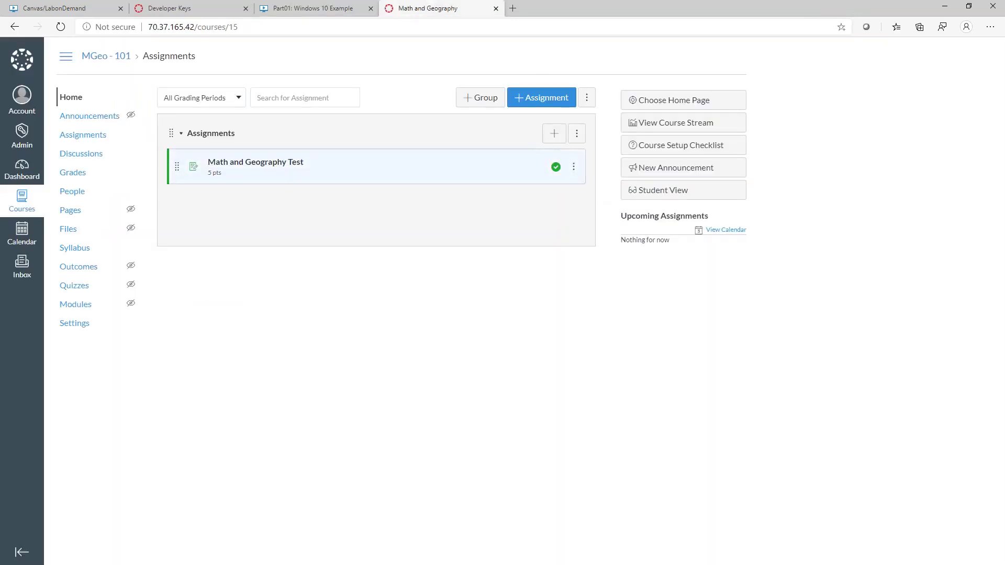
pyautogui.click(574, 168)
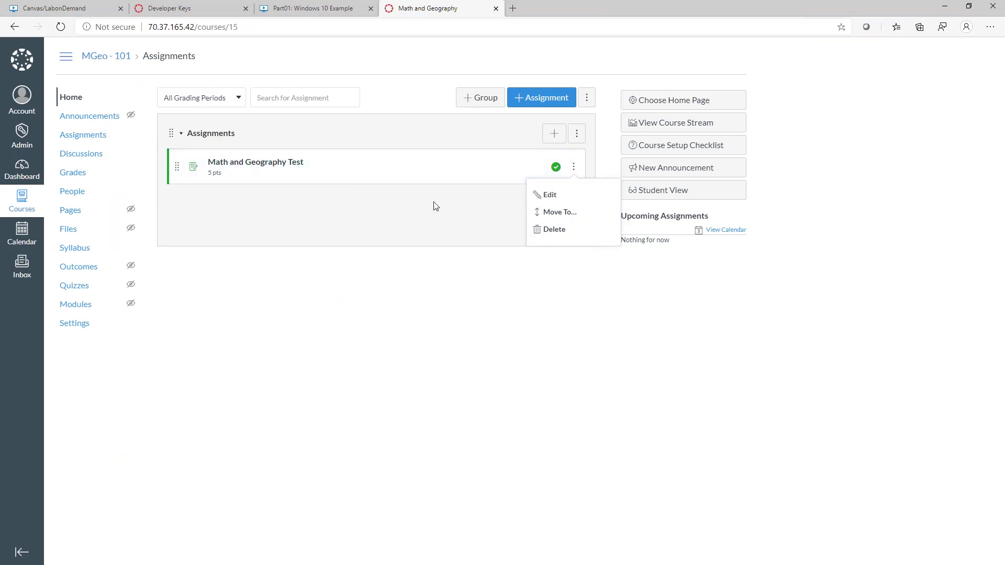
pyautogui.click(554, 196)
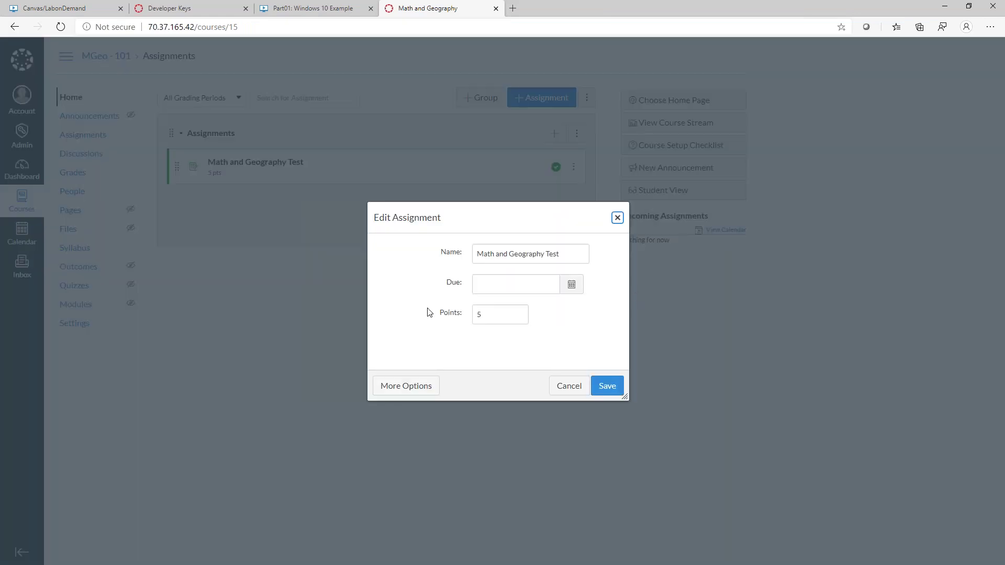
pyautogui.click(407, 386)
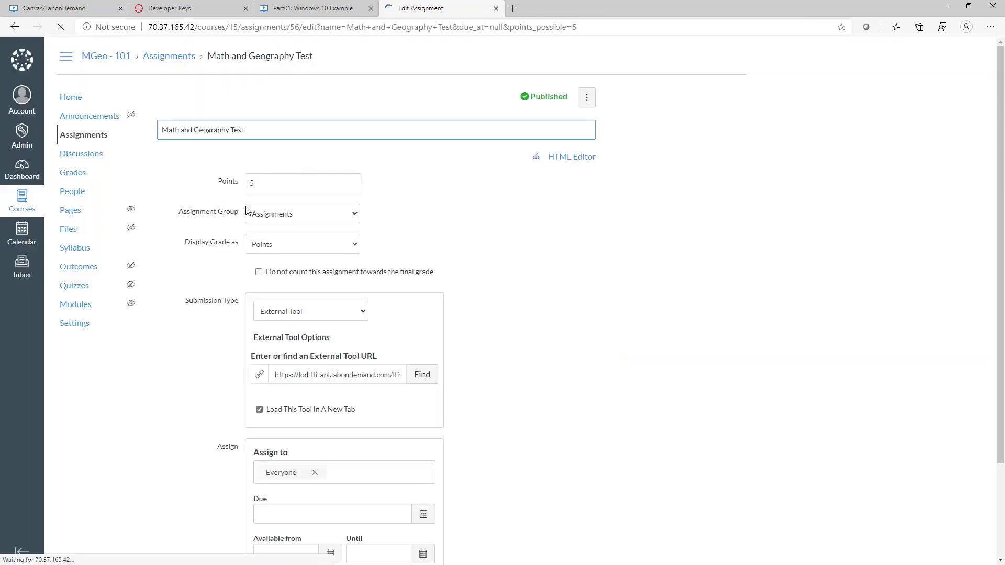
pyautogui.scroll(-2, 246, 209)
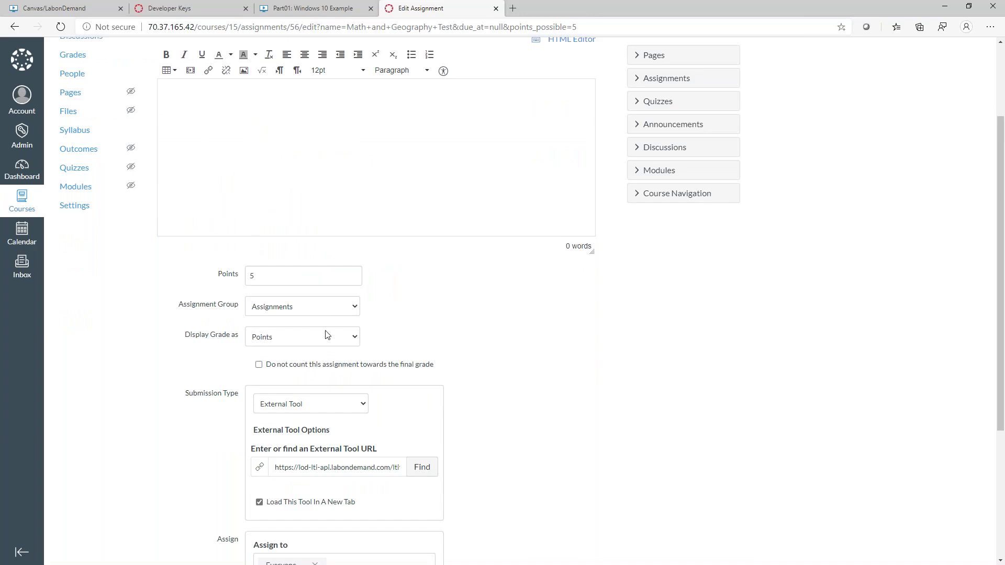
pyautogui.scroll(-3, 327, 335)
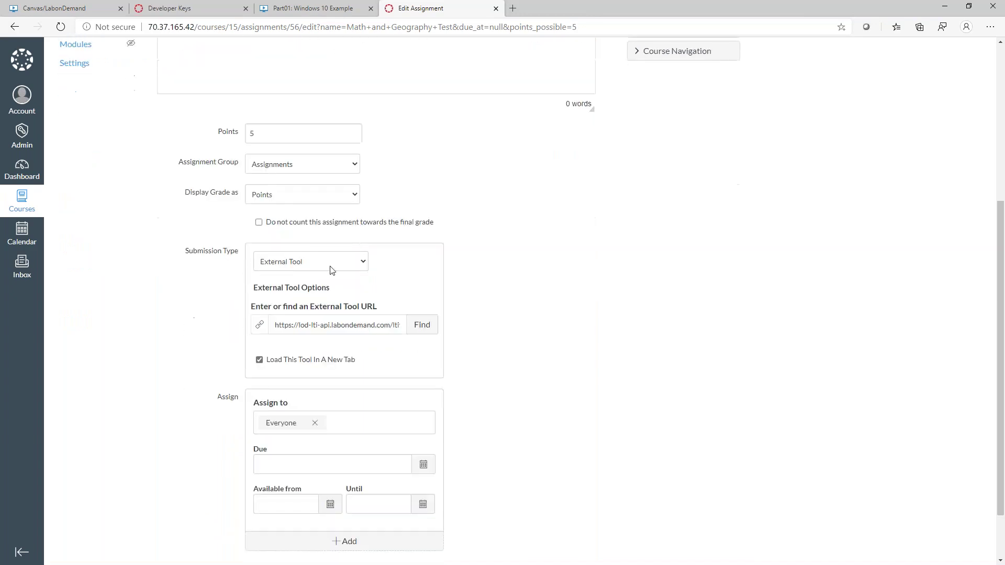
# Step: Examine the assignment's External Tool URL against the developer key's launch address and highlight the lab ID at its end
pyautogui.click(202, 6)
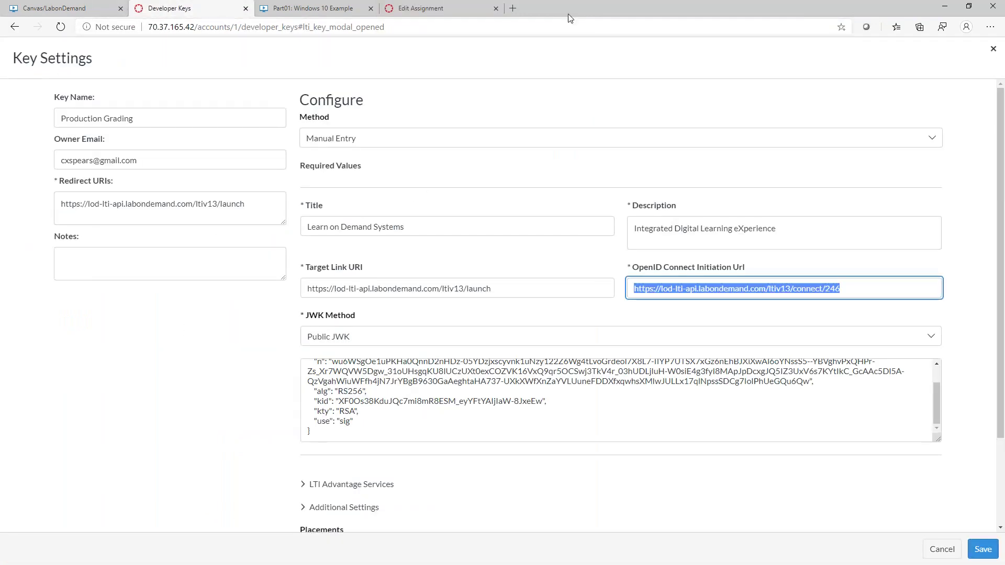
pyautogui.click(460, 6)
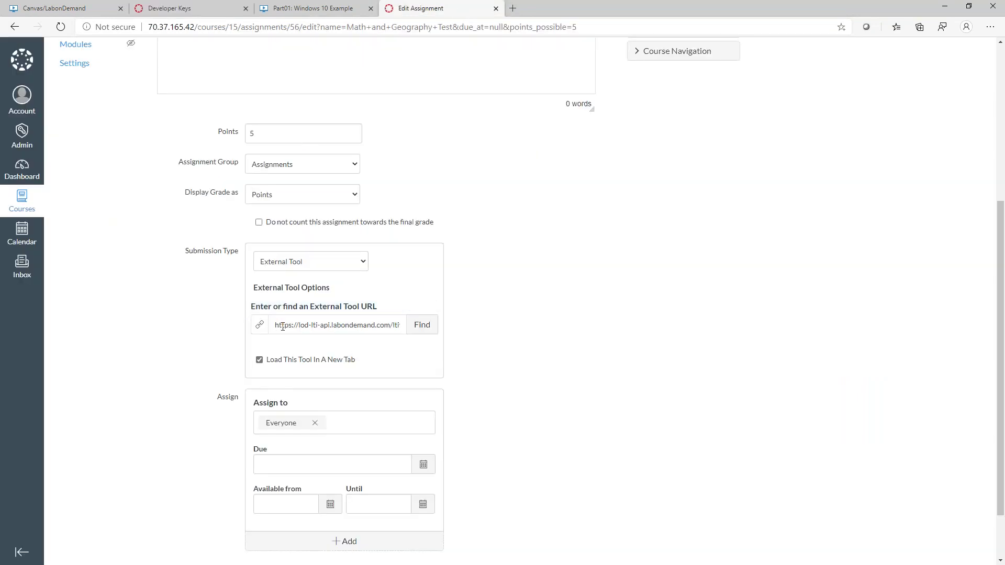
pyautogui.click(345, 324)
pyautogui.moveTo(298, 325); pyautogui.dragTo(400, 320)
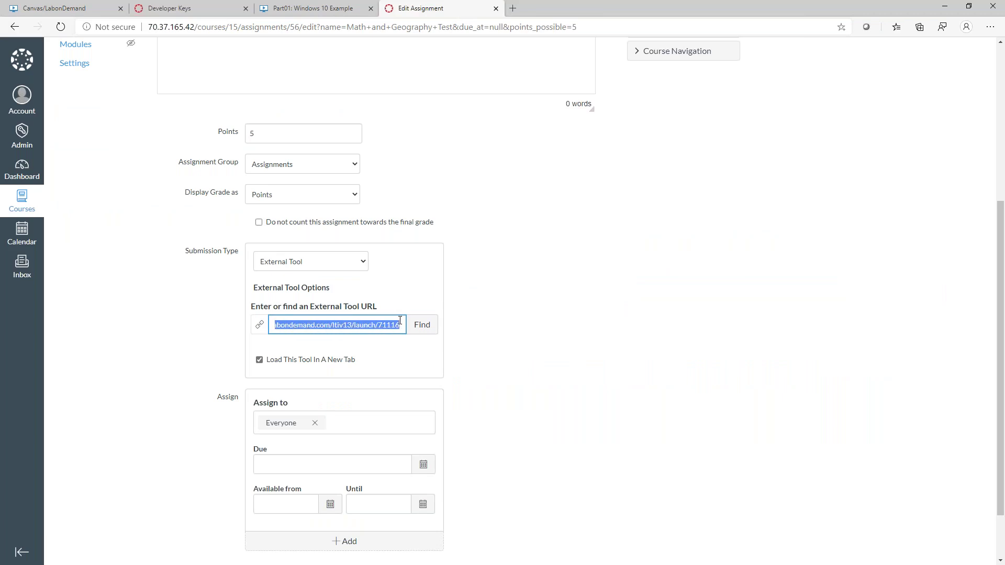
pyautogui.click(333, 325)
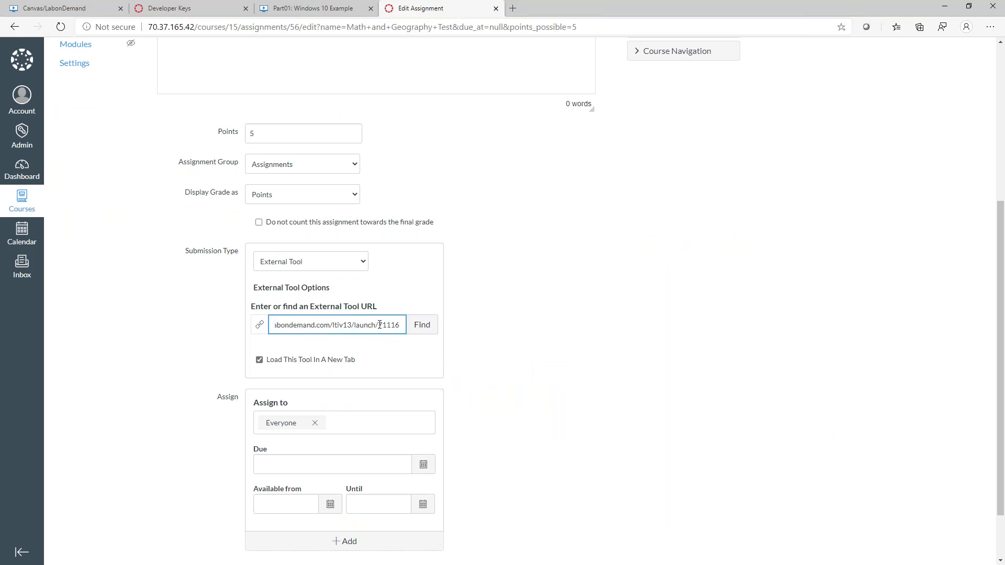
pyautogui.moveTo(379, 324); pyautogui.dragTo(401, 325)
pyautogui.scroll(5, 356, 256)
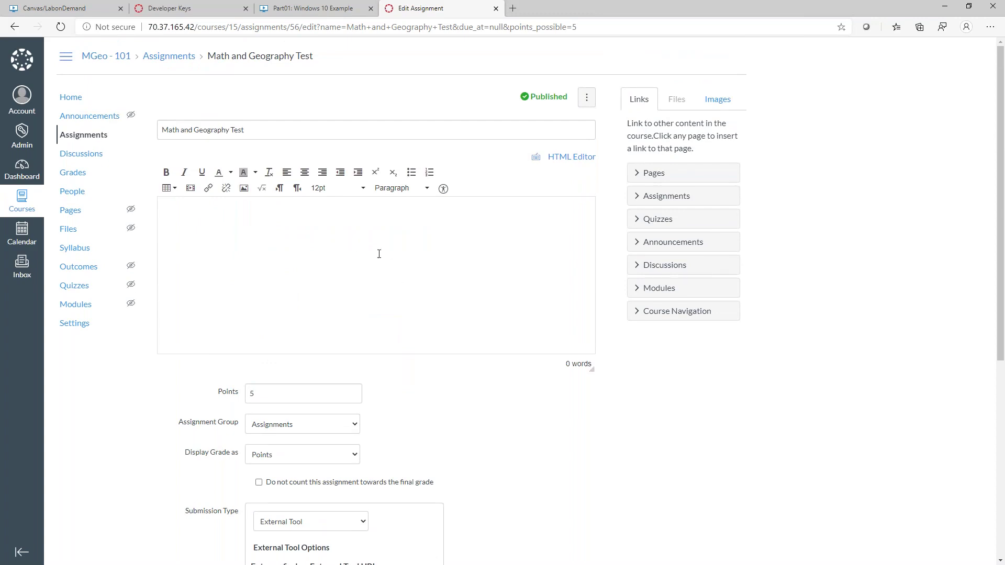
# Step: Return to the Part01: Windows 10 Example lab profile and open its instructions for editing
pyautogui.click(322, 11)
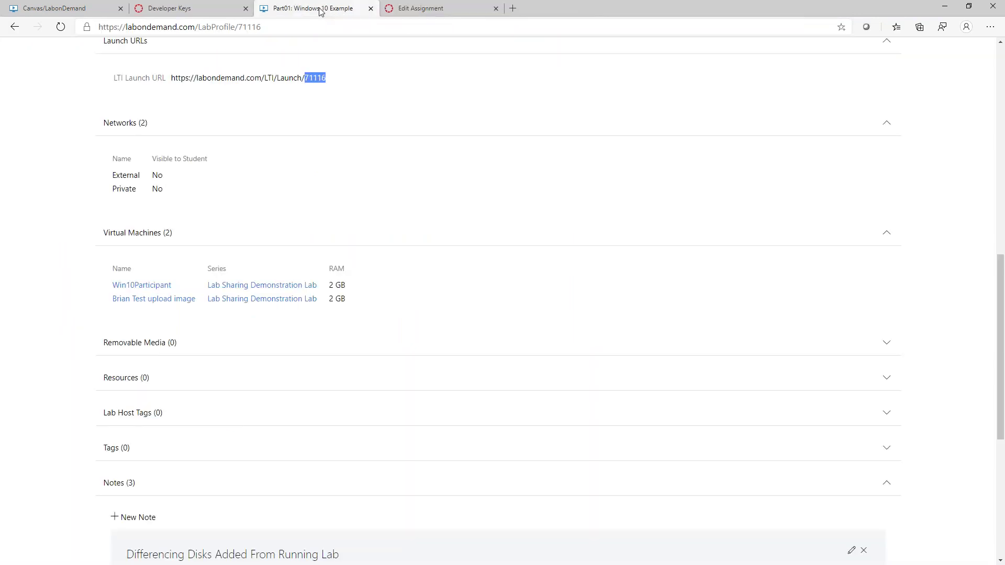
pyautogui.scroll(10, 377, 137)
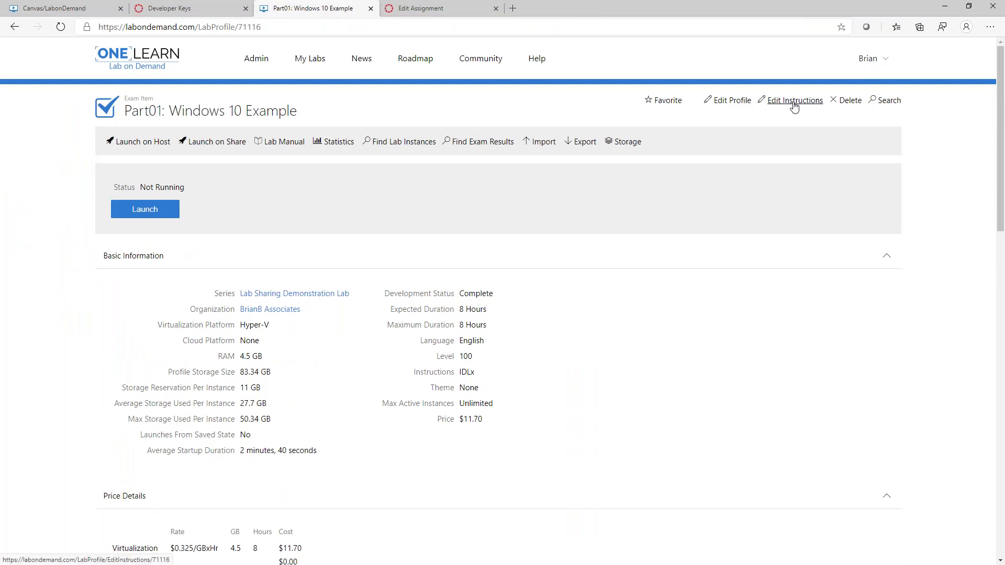
pyautogui.click(794, 102)
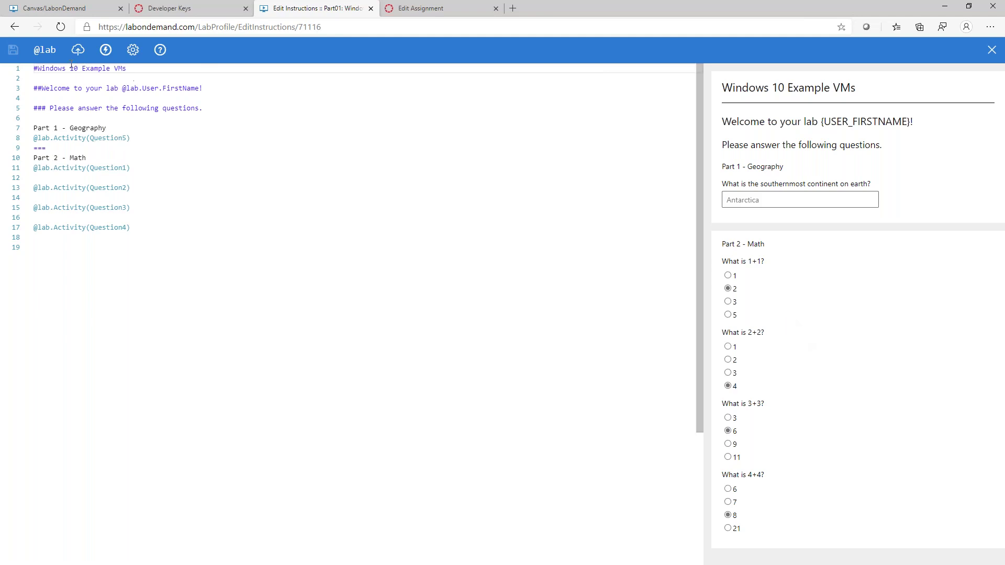
# Step: Open the lab's activities and examine the answer format options of the "What is 1+1?" question, leaving it without saving
pyautogui.click(106, 49)
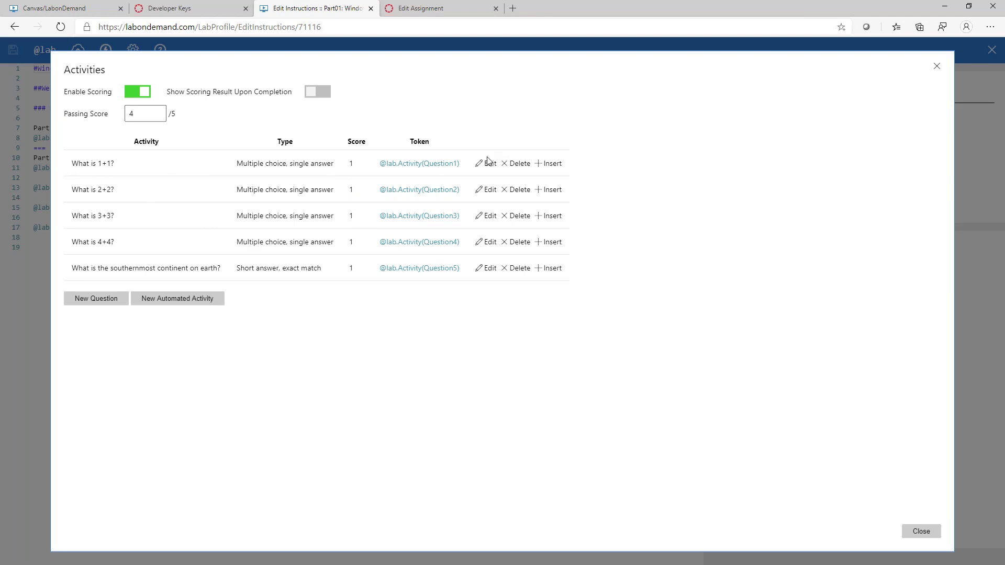
pyautogui.click(488, 164)
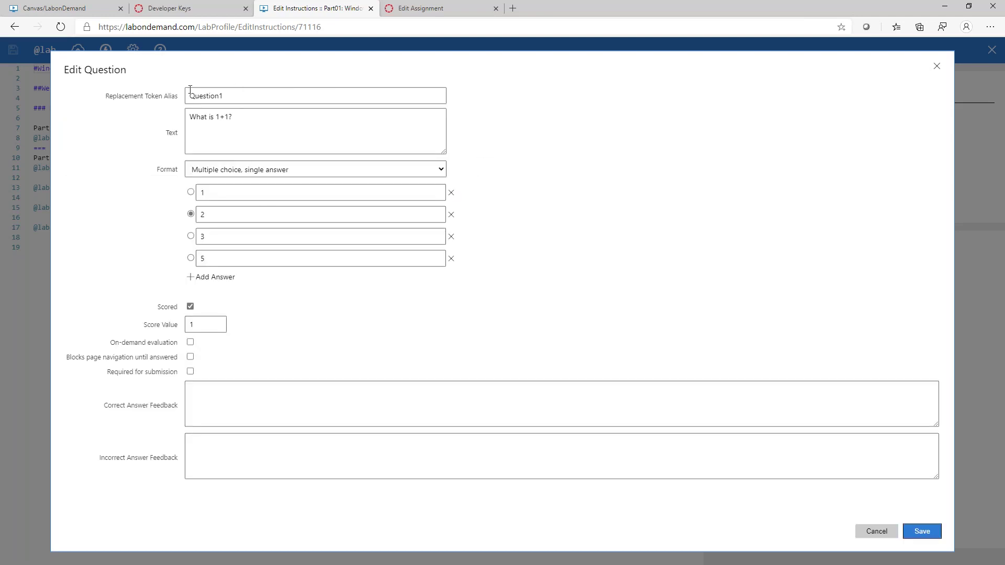
pyautogui.click(264, 175)
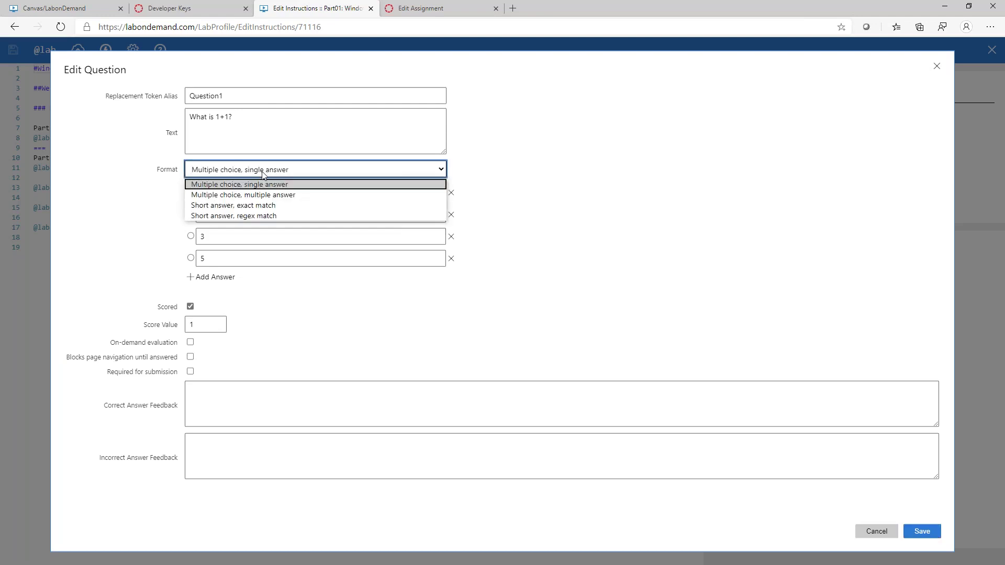
pyautogui.click(262, 173)
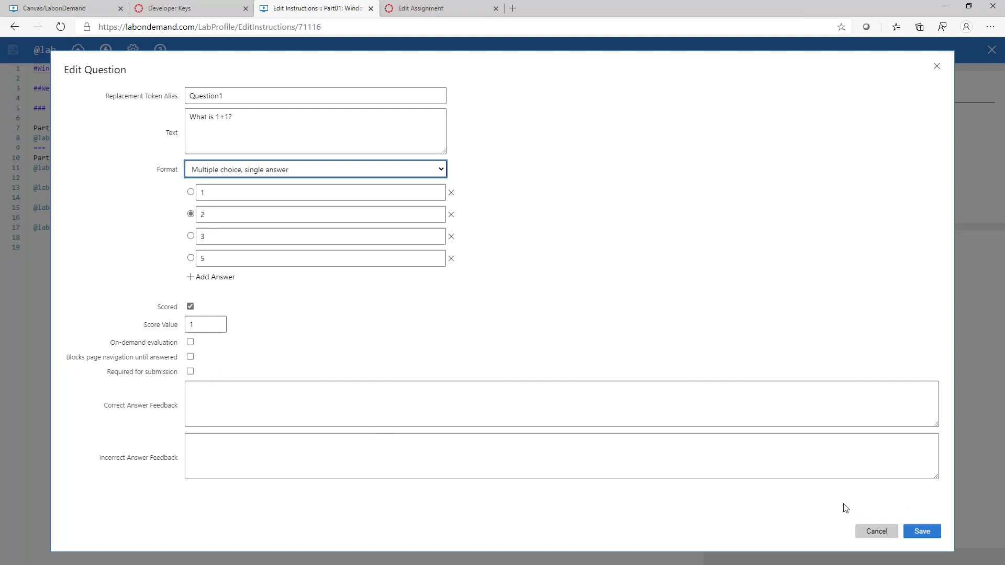
pyautogui.click(877, 531)
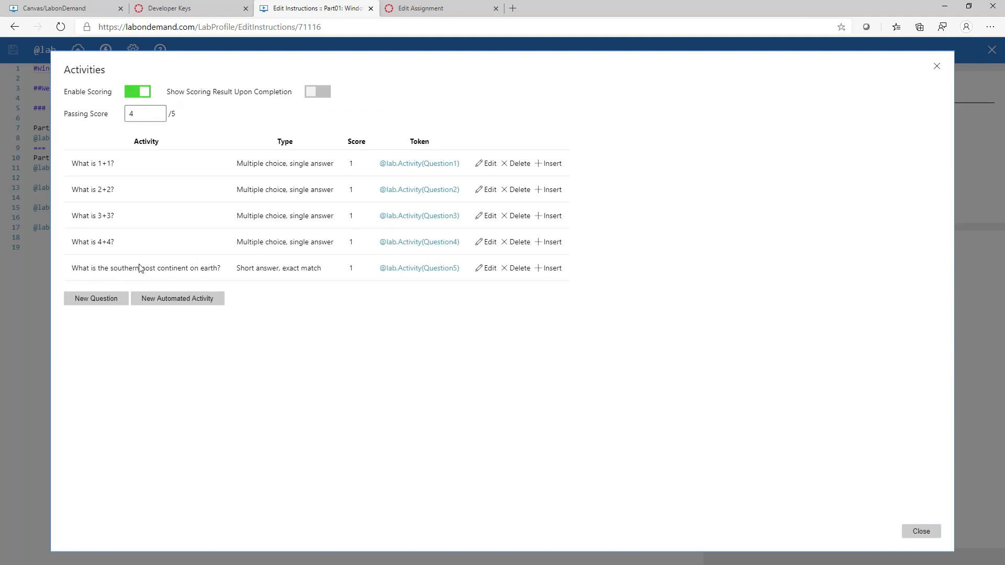
# Step: Examine the on-demand evaluation options of the "What is 1+1?" question, then discard the edit and close the activities
pyautogui.click(490, 164)
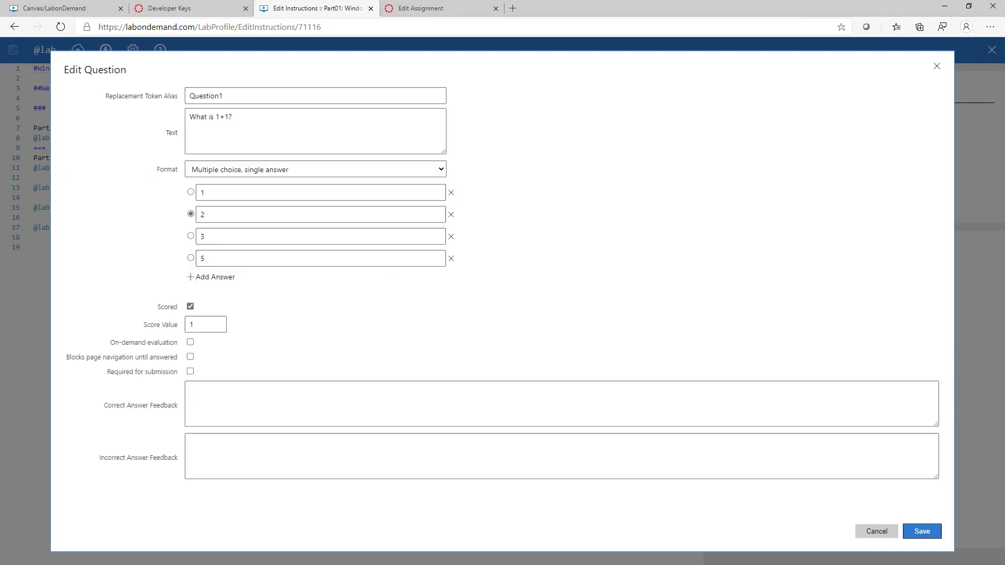
pyautogui.click(190, 344)
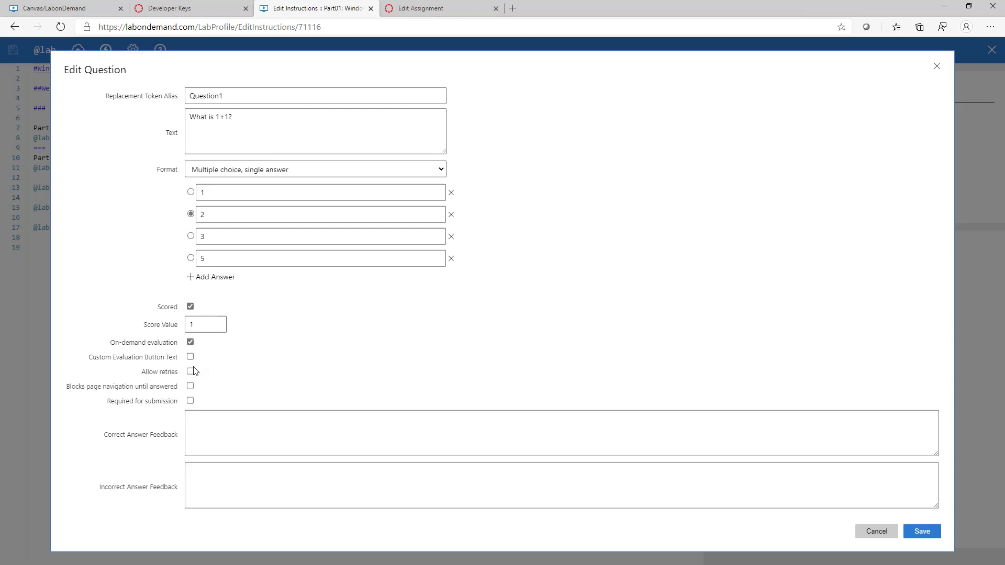
pyautogui.click(190, 344)
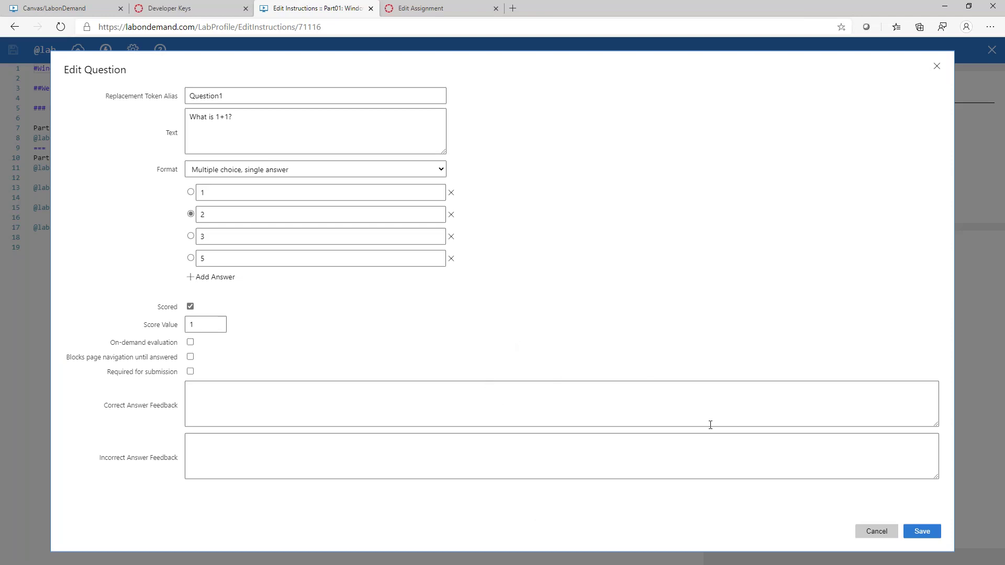
pyautogui.click(882, 531)
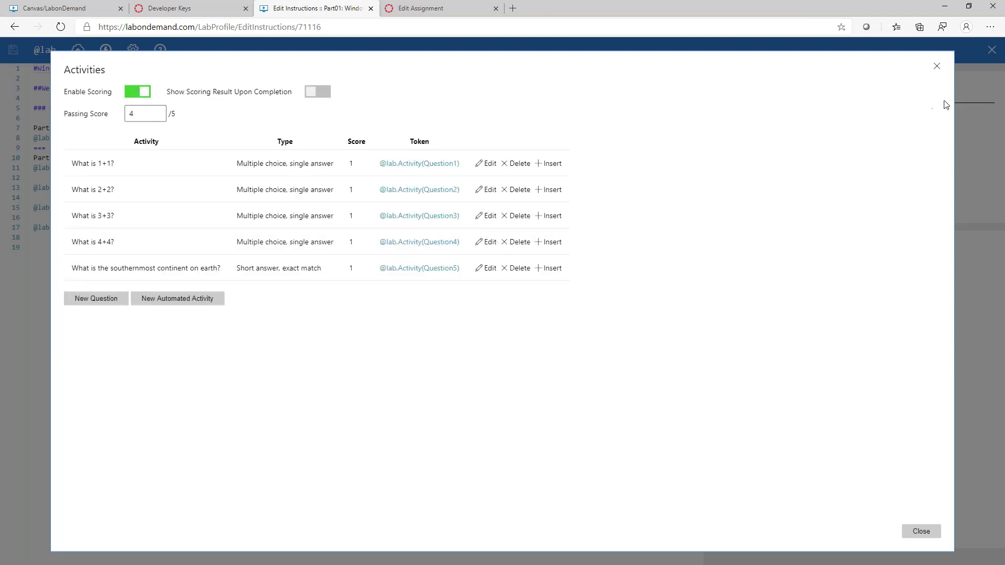
pyautogui.click(937, 67)
# Step: Switch to the student's Canvas session, reload the Math and Geography Test, launch its lab in a new window and dismiss the network prompt
pyautogui.click(444, 15)
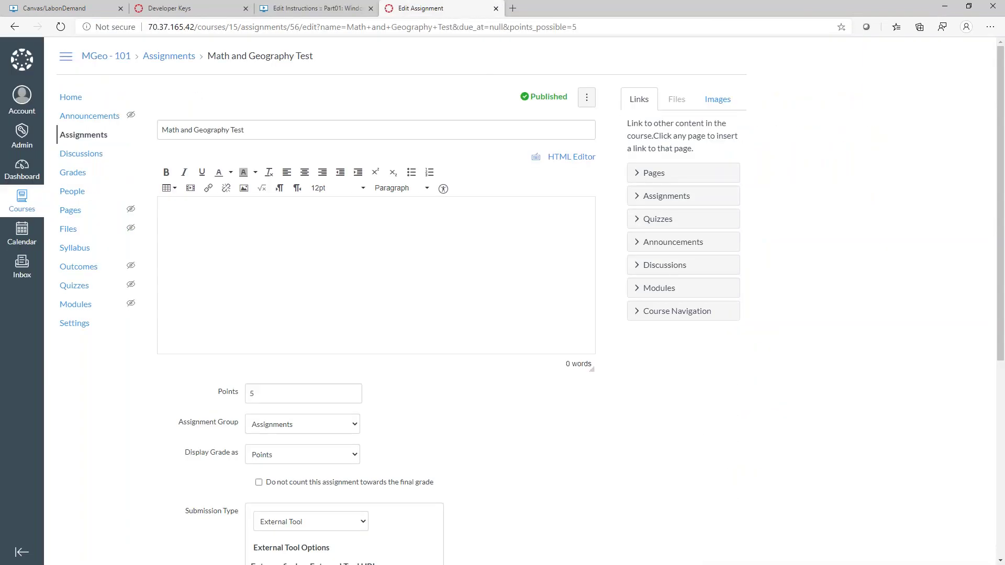
pyautogui.click(414, 206)
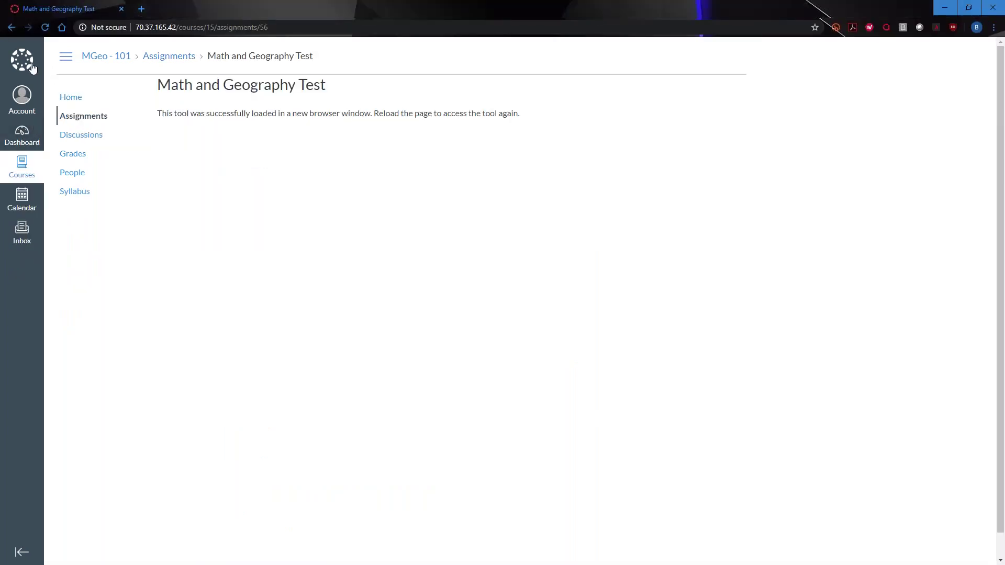
pyautogui.click(45, 28)
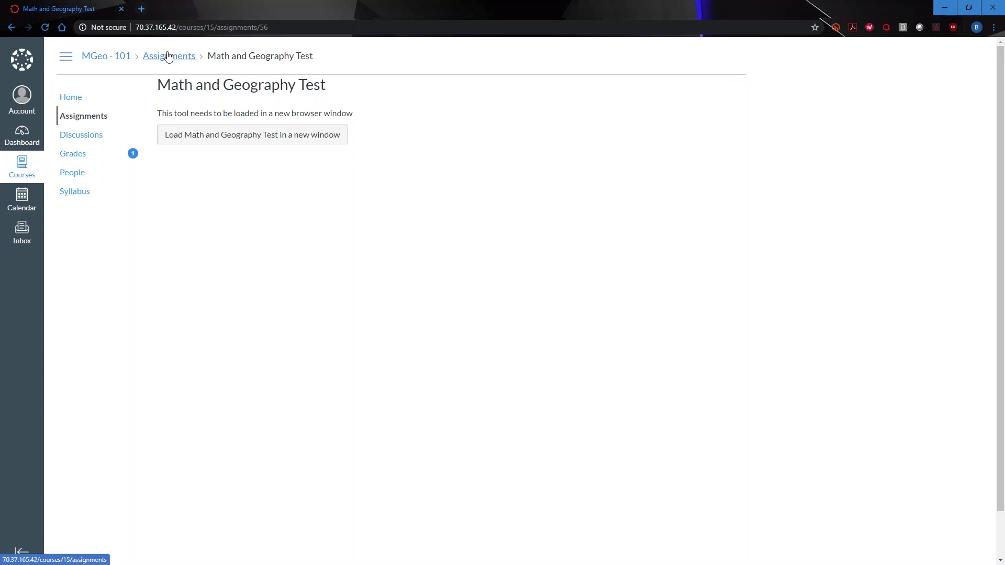
pyautogui.click(291, 134)
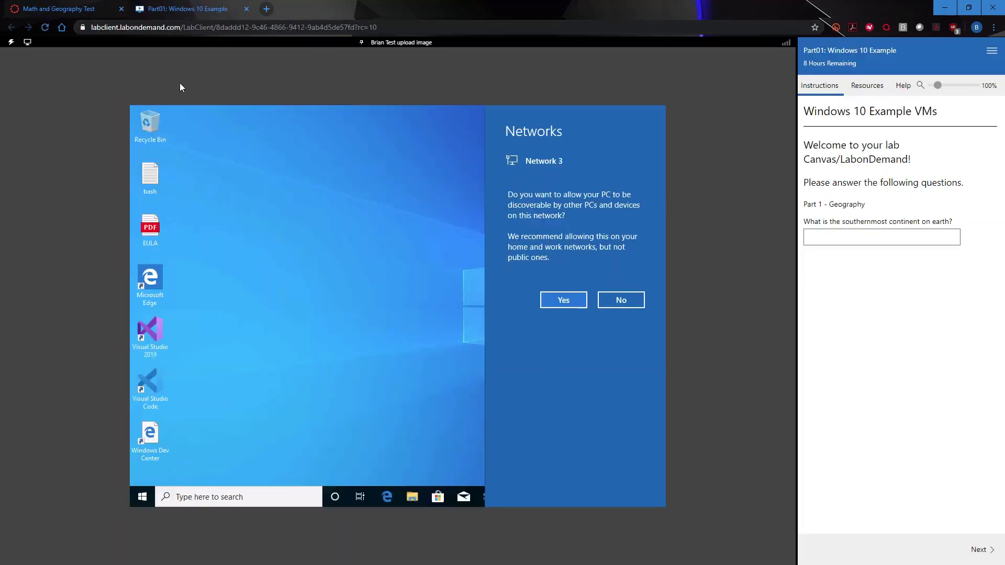
pyautogui.click(310, 313)
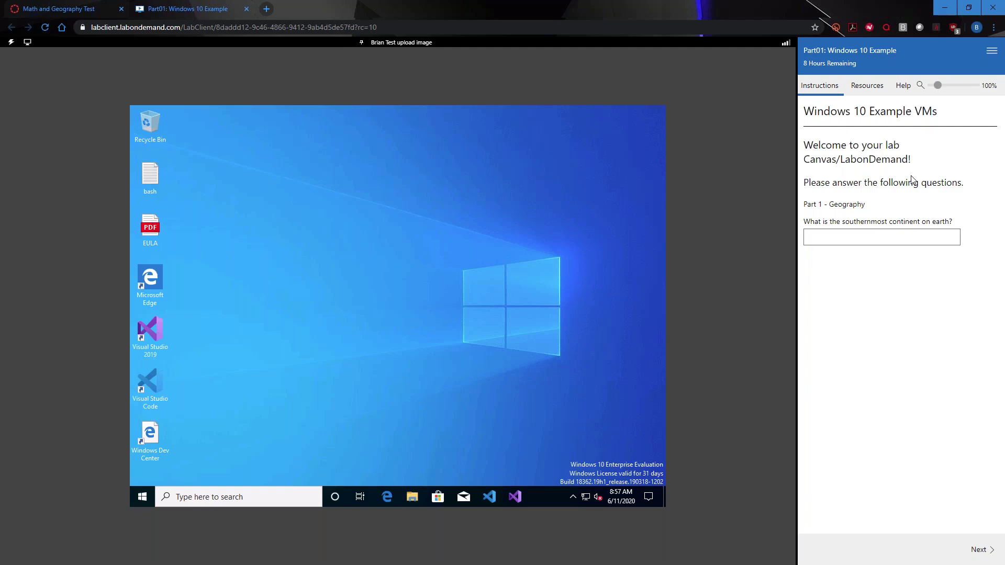
# Step: Answer the southernmost continent question with America and advance to Part 2 - Math
pyautogui.click(879, 236)
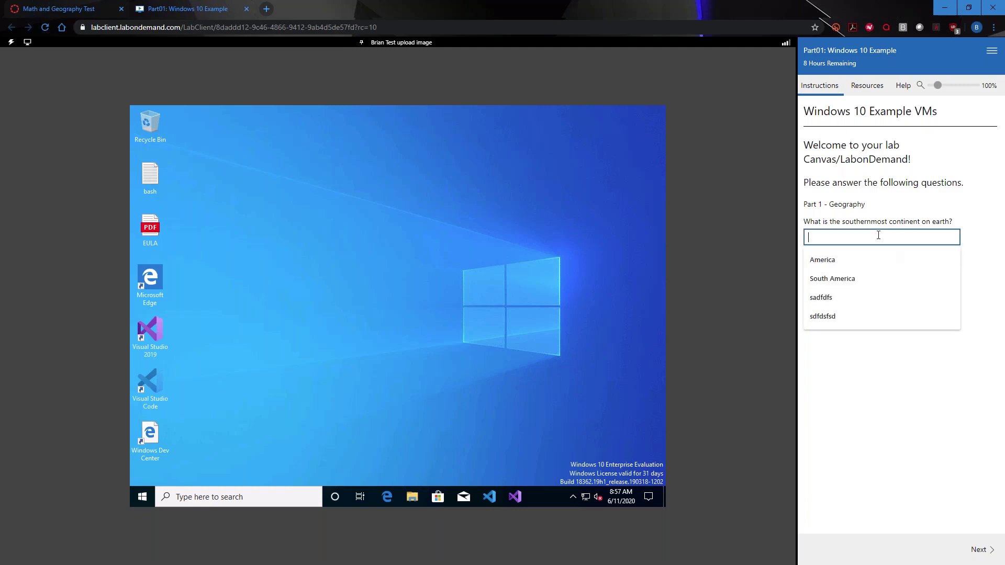
pyautogui.click(848, 259)
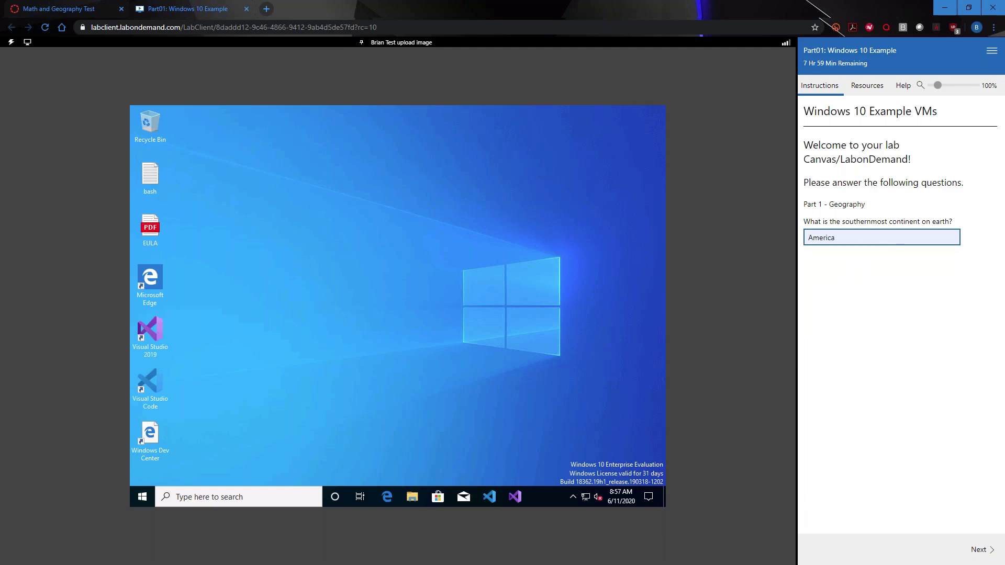
pyautogui.click(978, 550)
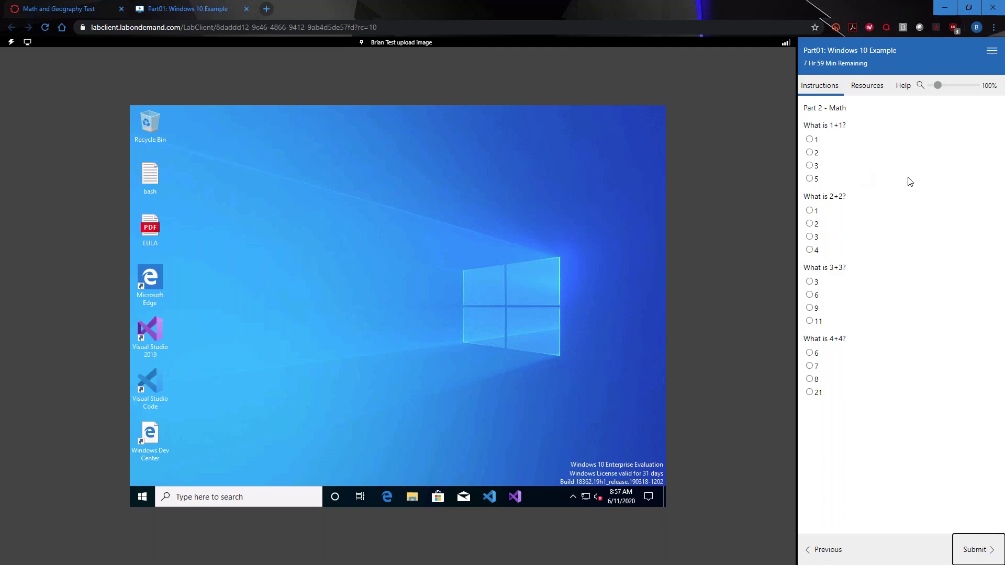
# Step: Answer the four math questions with 2 for 1+1, 4 for 2+2, 6 for 3+3 and 8 for 4+4
pyautogui.click(810, 152)
pyautogui.click(811, 251)
pyautogui.click(810, 296)
pyautogui.click(811, 379)
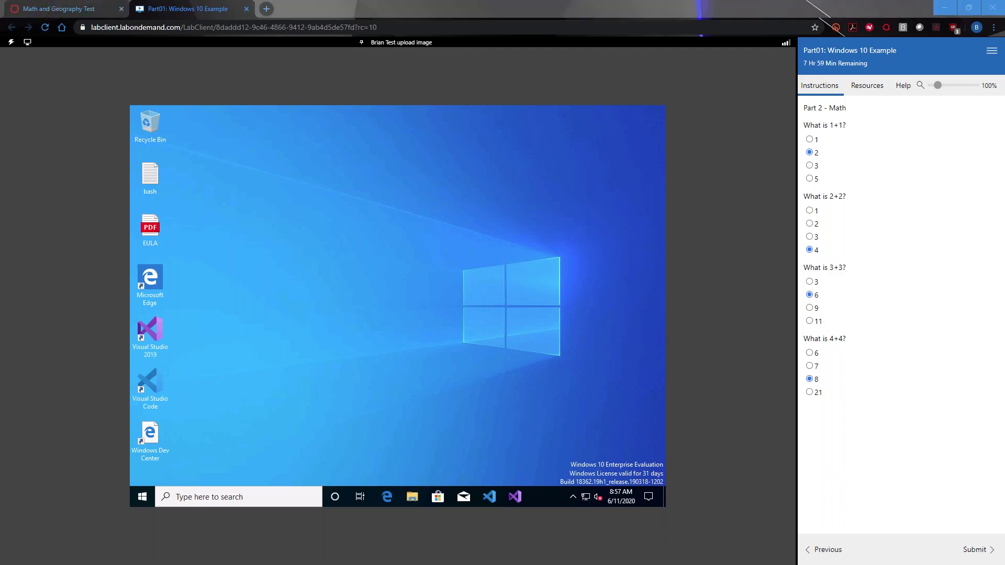
# Step: Submit the lab for grading and close its window to return to the Canvas assignment
pyautogui.click(975, 551)
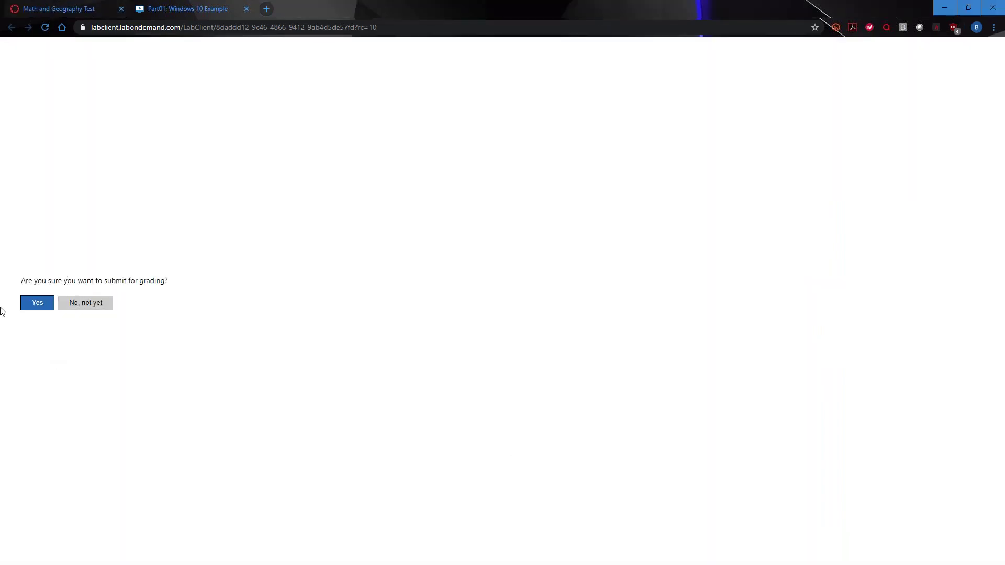
pyautogui.click(28, 302)
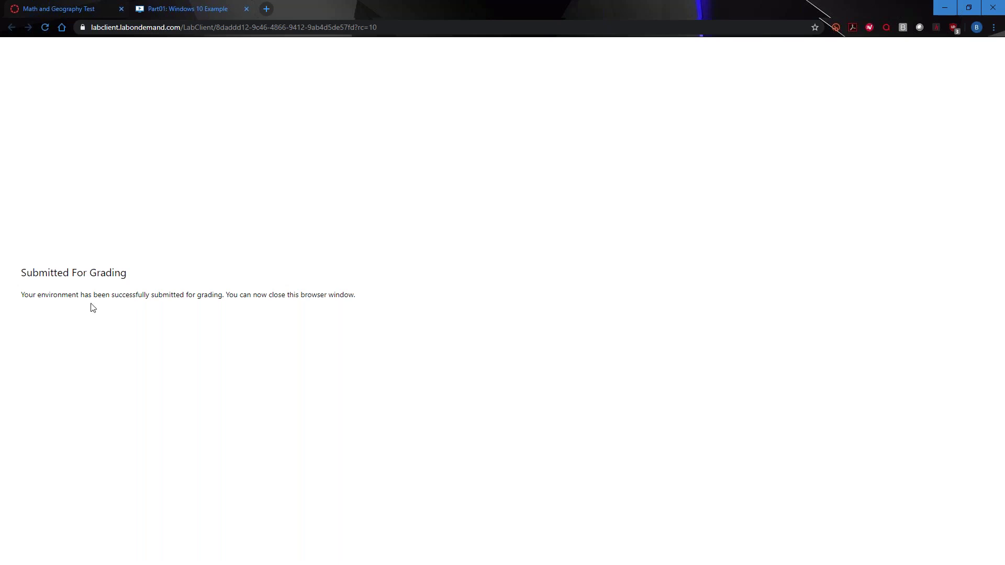
pyautogui.click(245, 9)
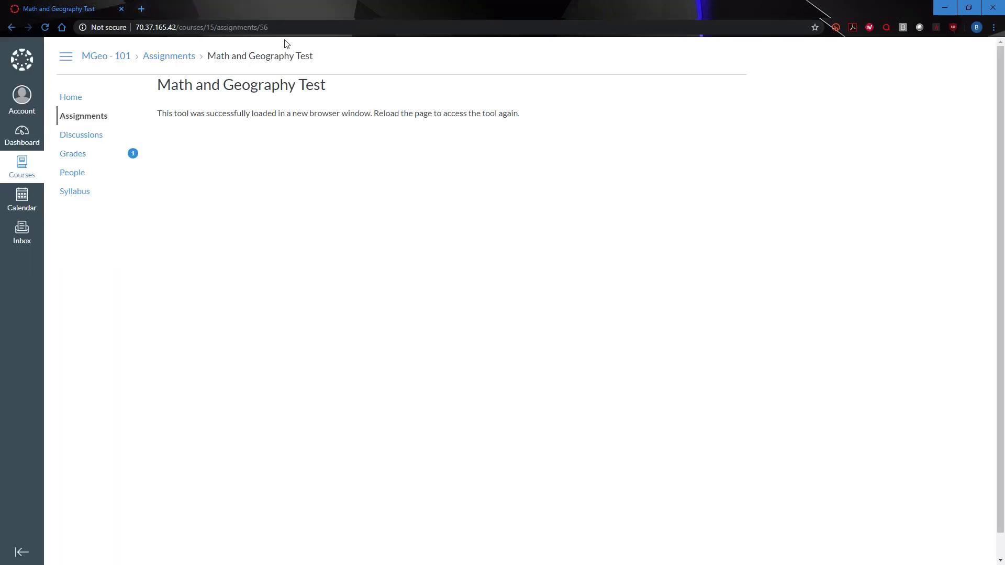